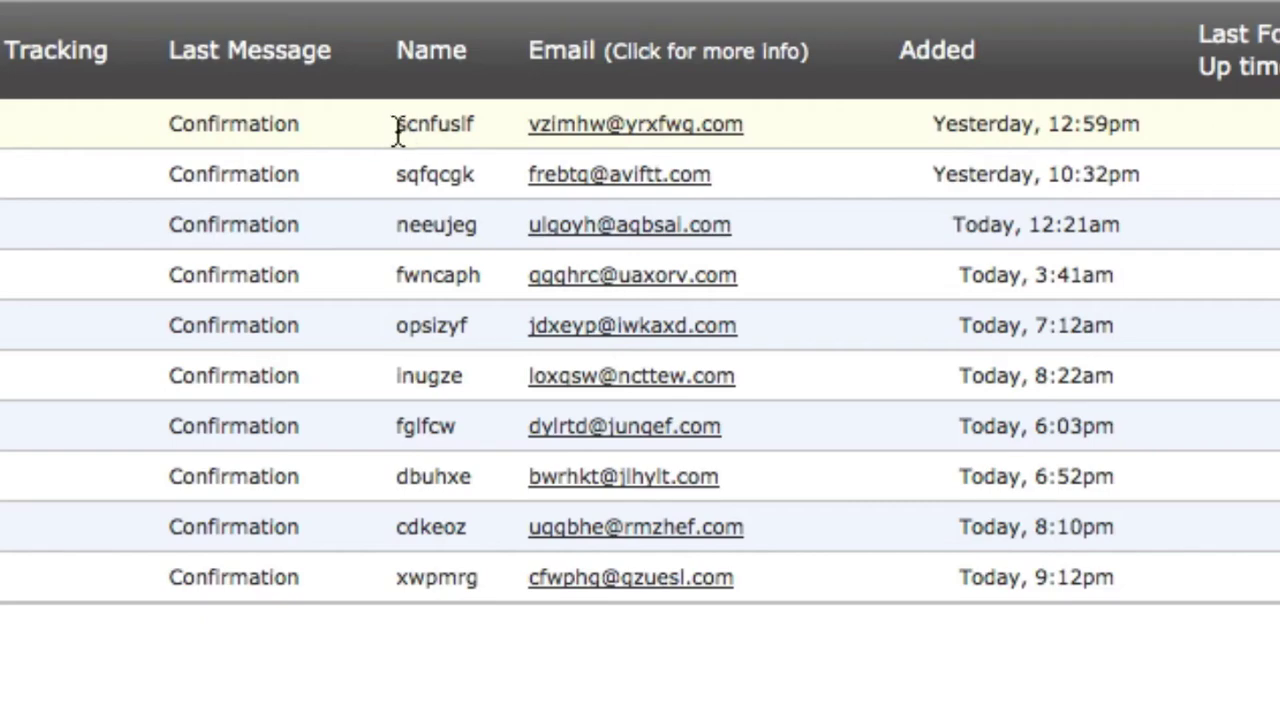
Step: Examine the first subscriber's name, e-mail address and last message type in the subscriber list
{"action": "left_click_drag", "start_coordinate": [397, 131], "coordinate": [469, 132]}
{"action": "left_click", "coordinate": [765, 125]}
{"action": "left_click_drag", "start_coordinate": [757, 130], "coordinate": [538, 145]}
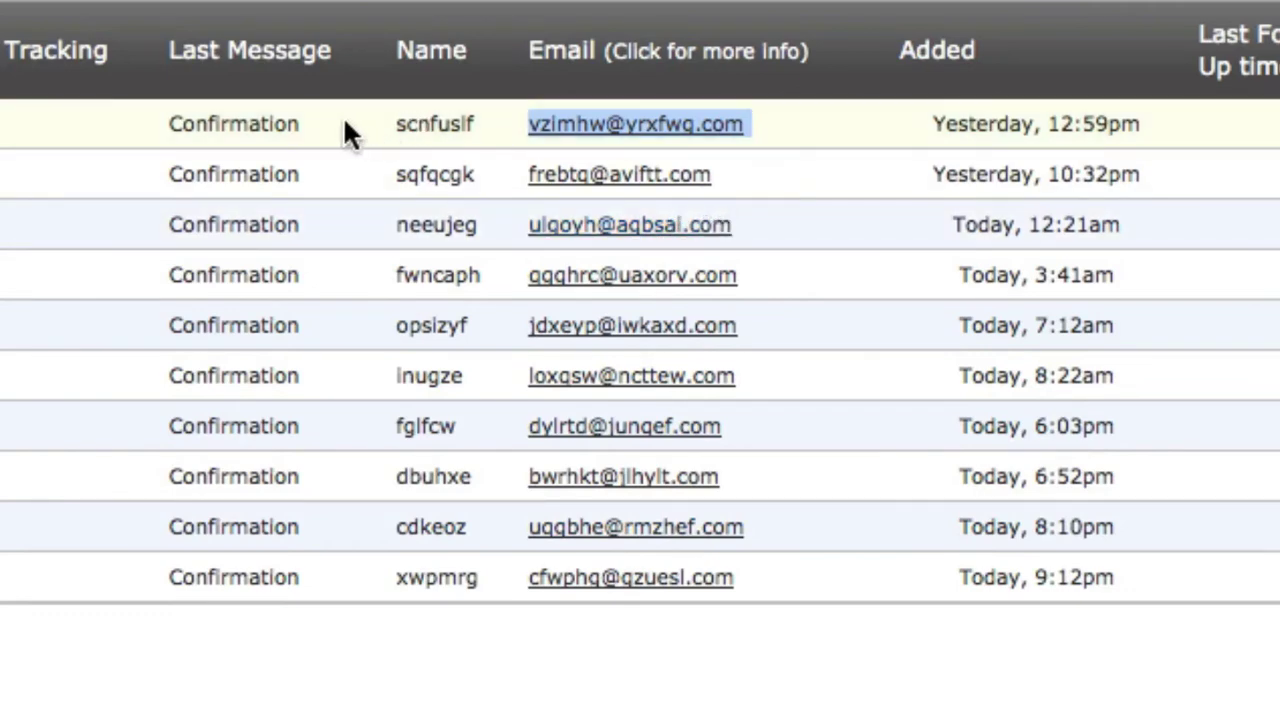
{"action": "left_click_drag", "start_coordinate": [322, 113], "coordinate": [174, 120]}
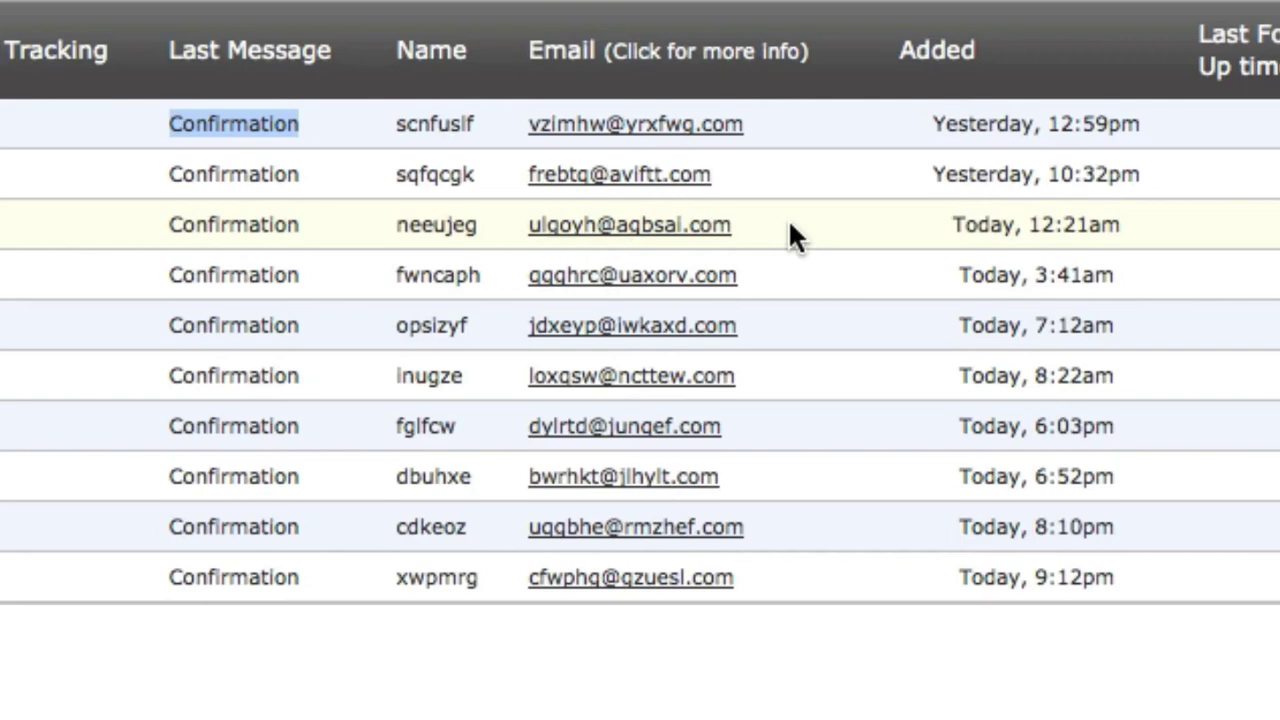
{"action": "left_click", "coordinate": [305, 128]}
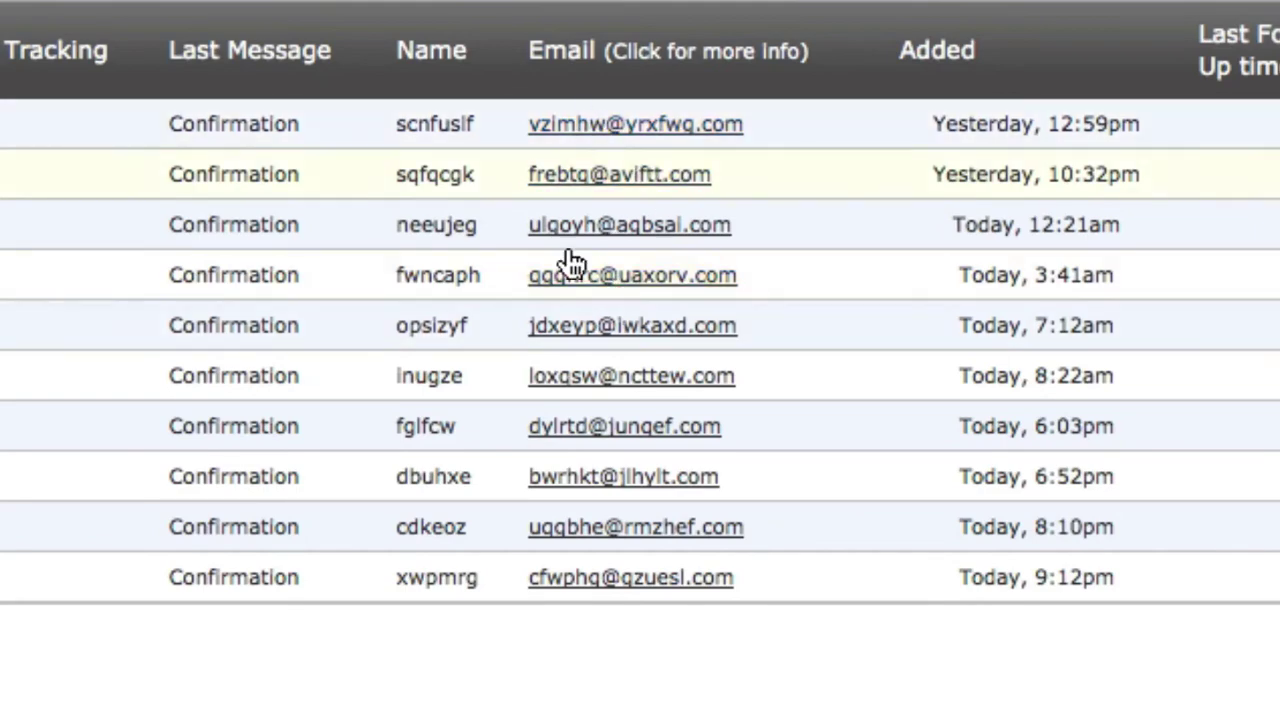
Step: Open the details of the first subscriber in the list and copy the Add IP address
{"action": "left_click", "coordinate": [626, 130]}
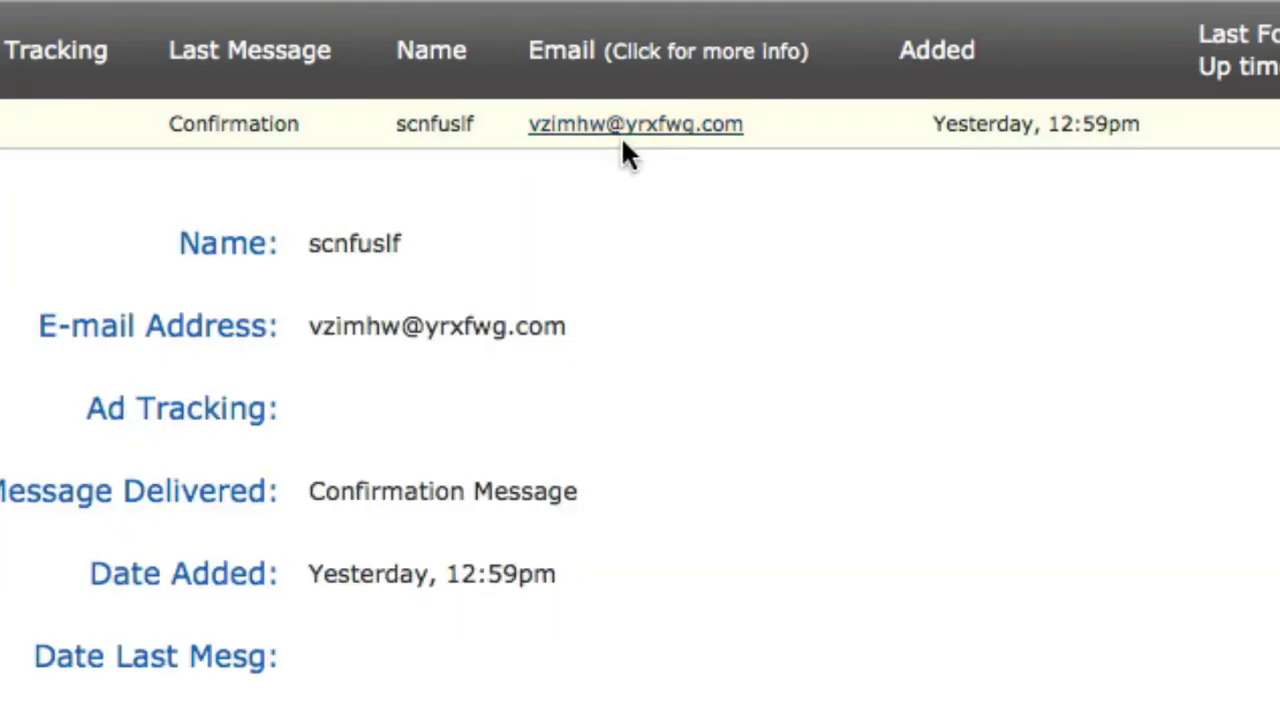
{"action": "scroll", "coordinate": [620, 210], "scroll_direction": "down", "scroll_amount": 5}
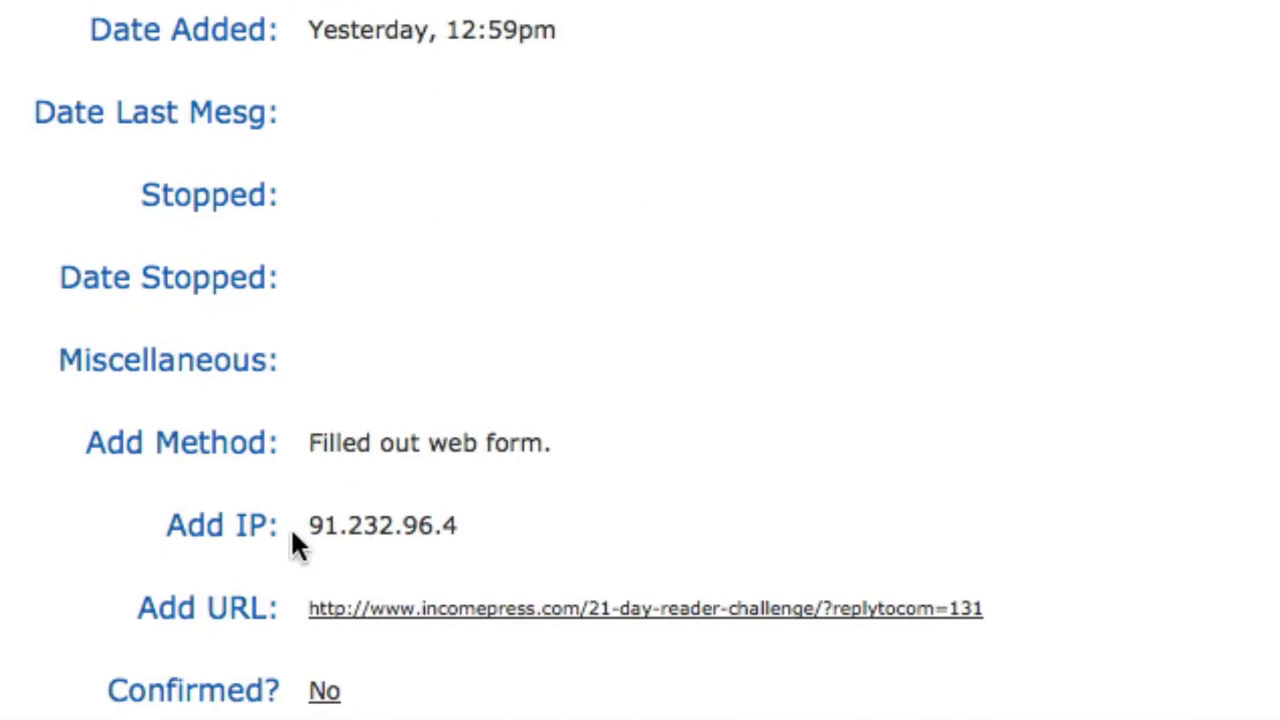
{"action": "scroll", "coordinate": [320, 514], "scroll_direction": "down", "scroll_amount": 1}
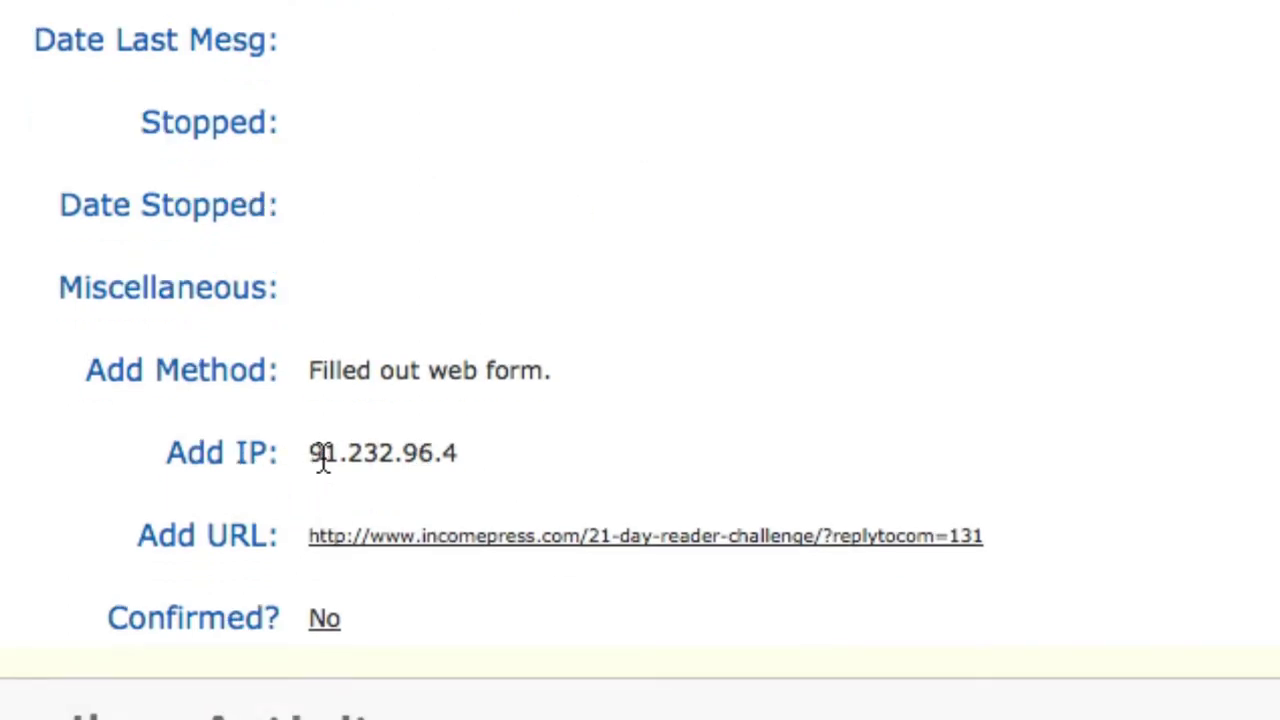
{"action": "left_click_drag", "start_coordinate": [314, 460], "coordinate": [460, 465]}
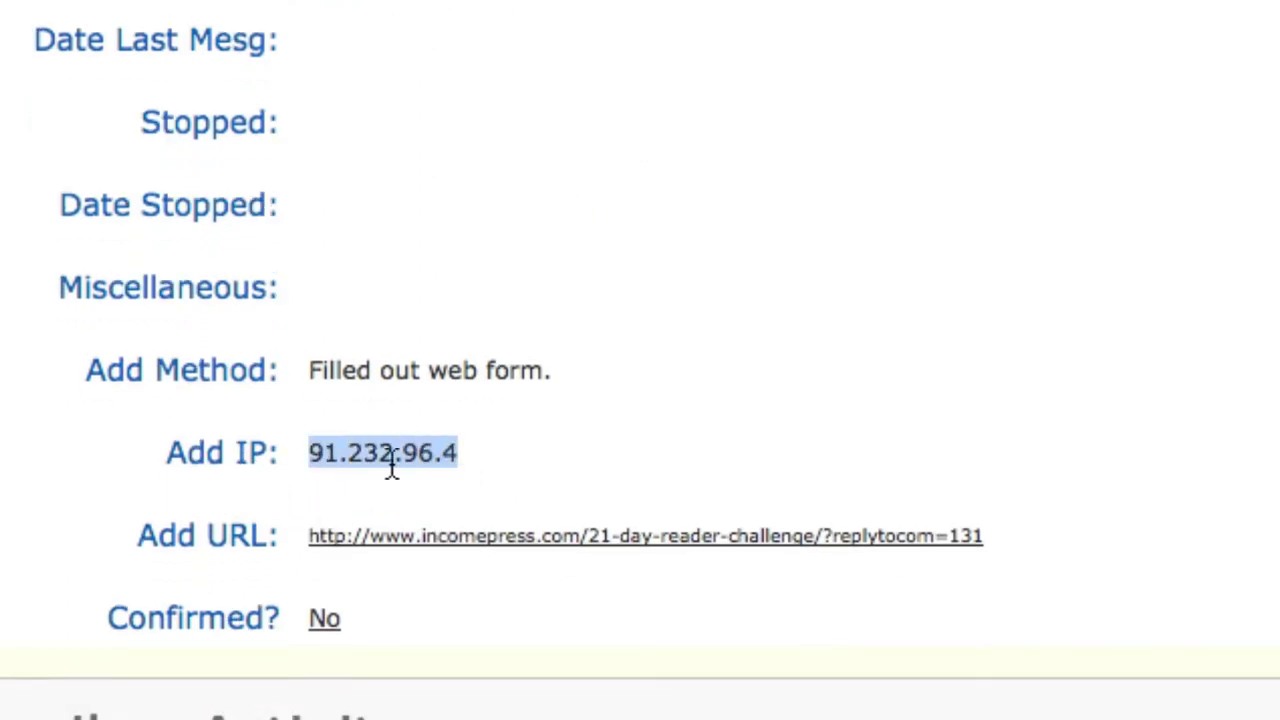
{"action": "right_click", "coordinate": [392, 468]}
{"action": "left_click", "coordinate": [474, 490]}
{"action": "scroll", "coordinate": [528, 472], "scroll_direction": "down", "scroll_amount": 2}
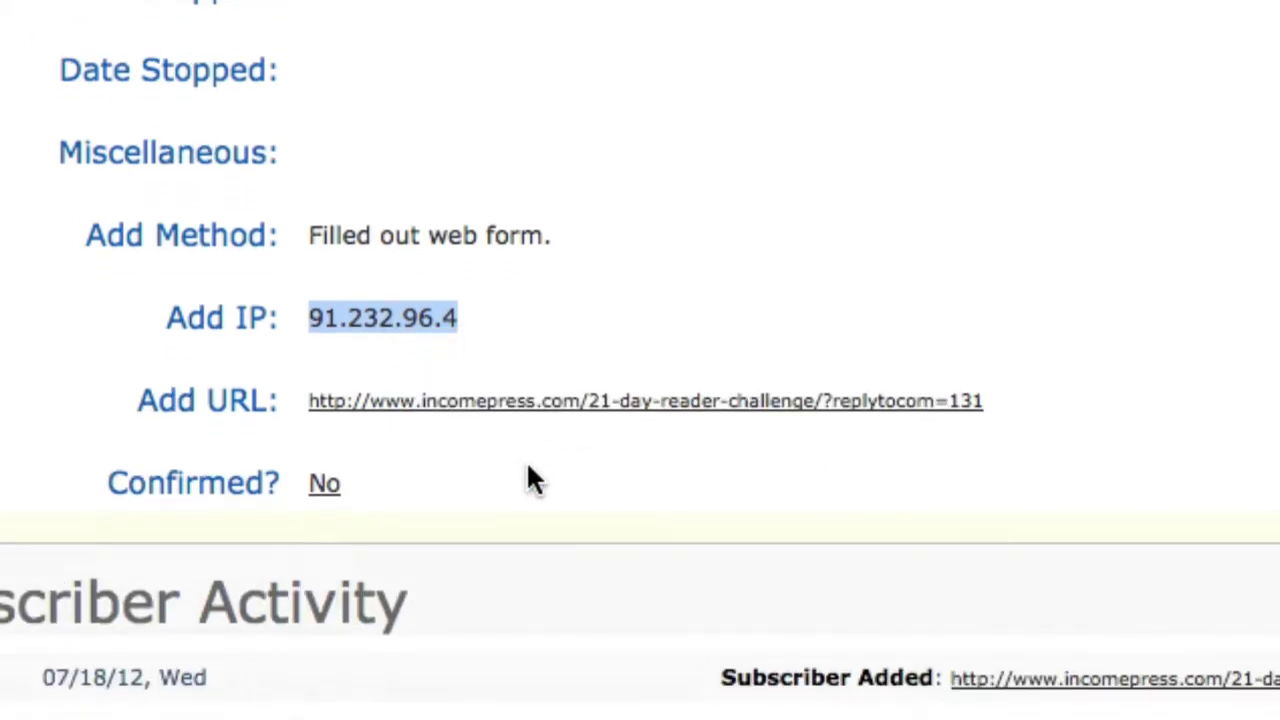
{"action": "scroll", "coordinate": [528, 466], "scroll_direction": "down", "scroll_amount": 1}
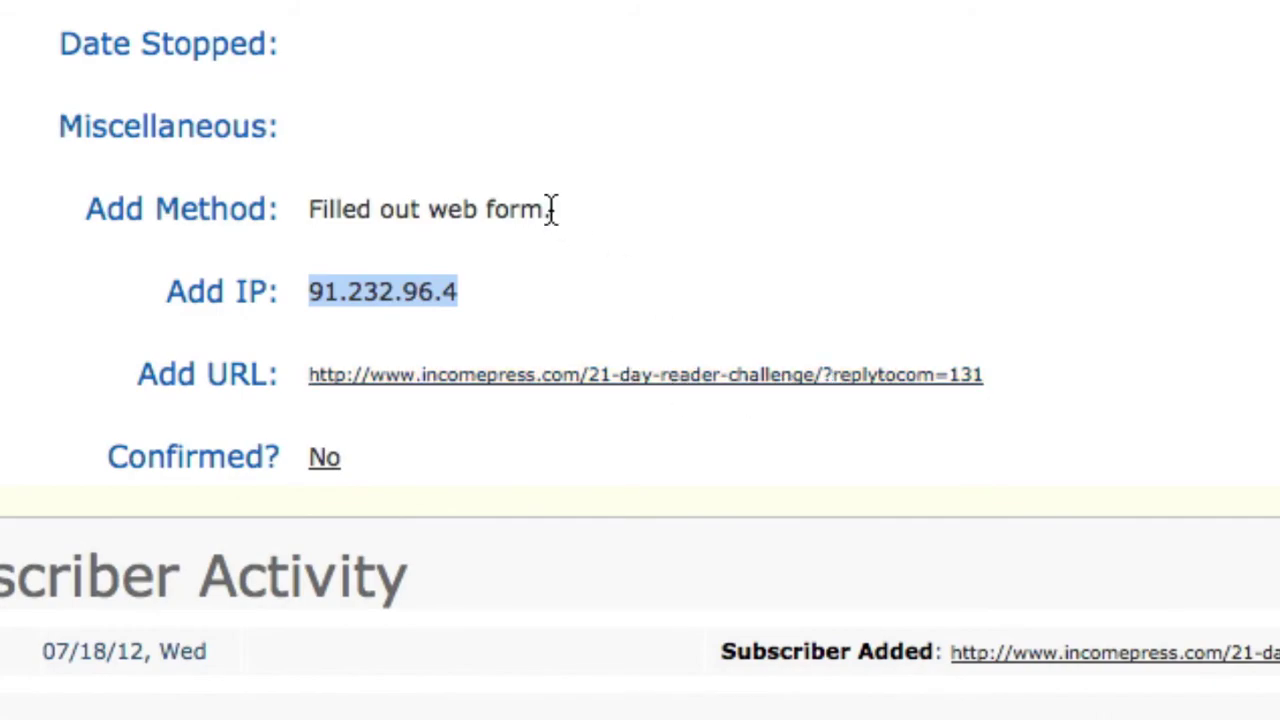
Step: Open the details of the subscriber added today at 3:41am and check the Add IP, Add URL and country
{"action": "scroll", "coordinate": [552, 208], "scroll_direction": "down", "scroll_amount": 15}
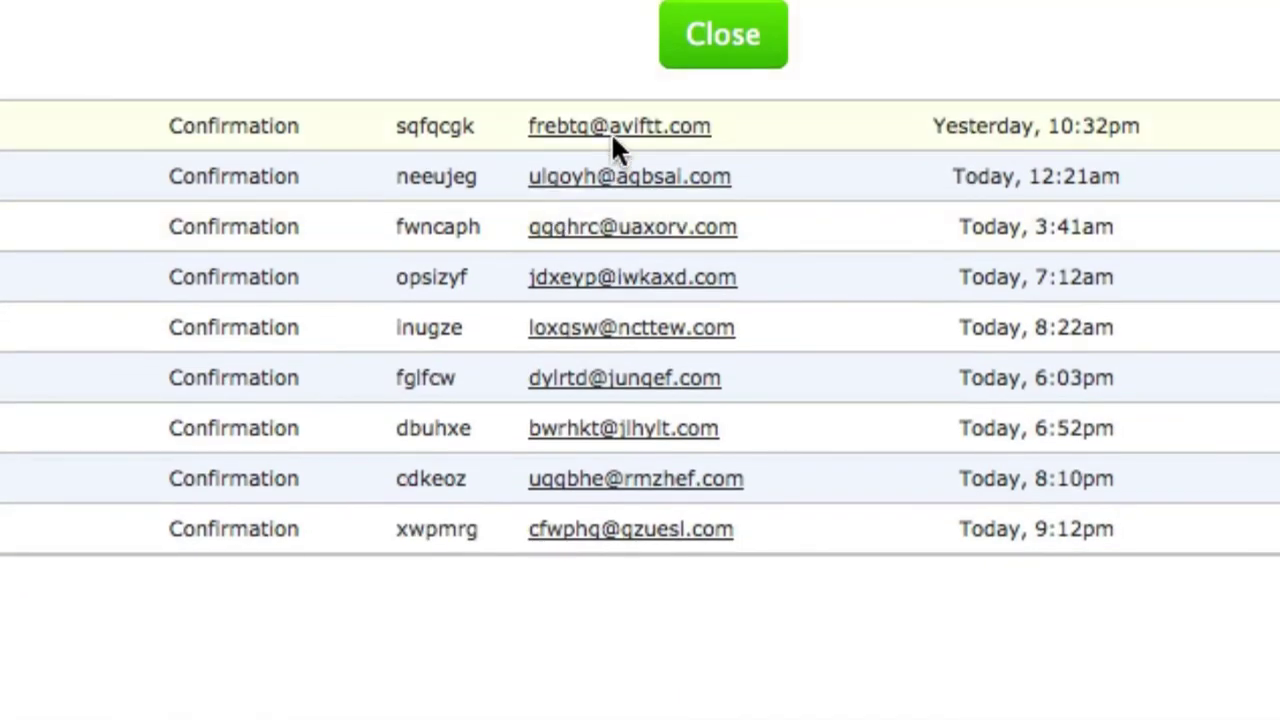
{"action": "left_click", "coordinate": [614, 232]}
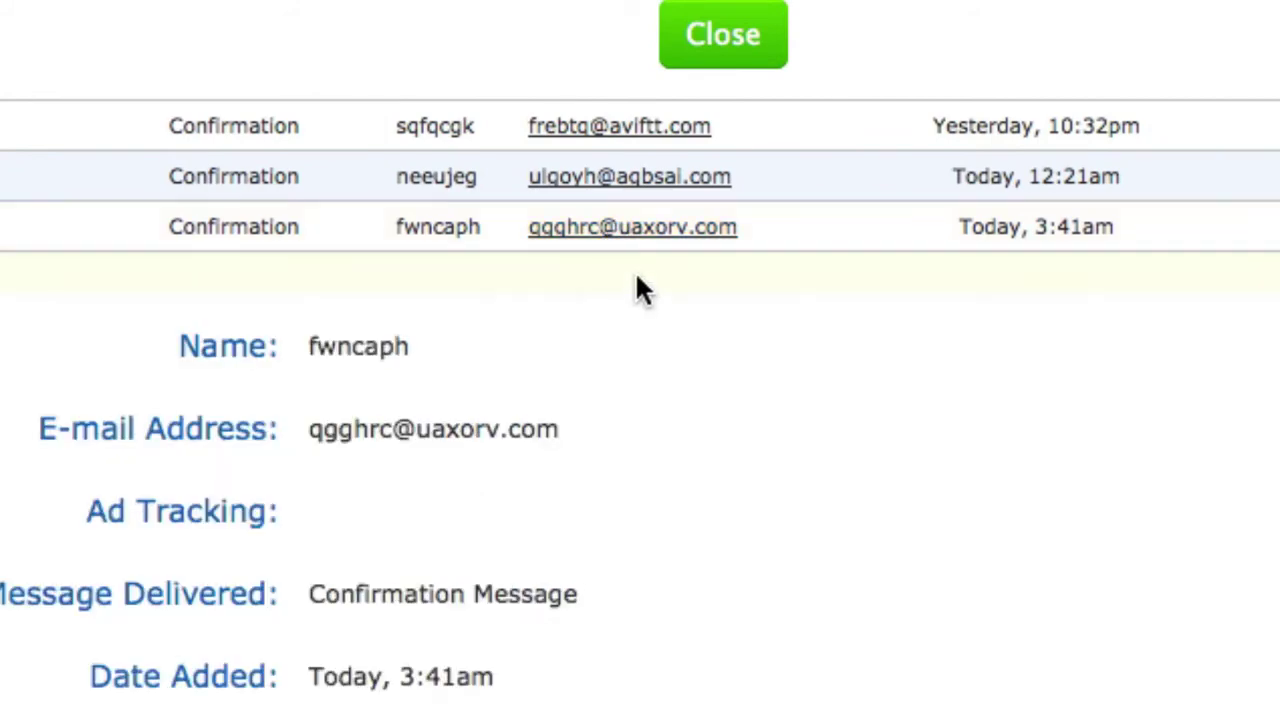
{"action": "scroll", "coordinate": [640, 289], "scroll_direction": "down", "scroll_amount": 6}
{"action": "scroll", "coordinate": [640, 289], "scroll_direction": "down", "scroll_amount": 2}
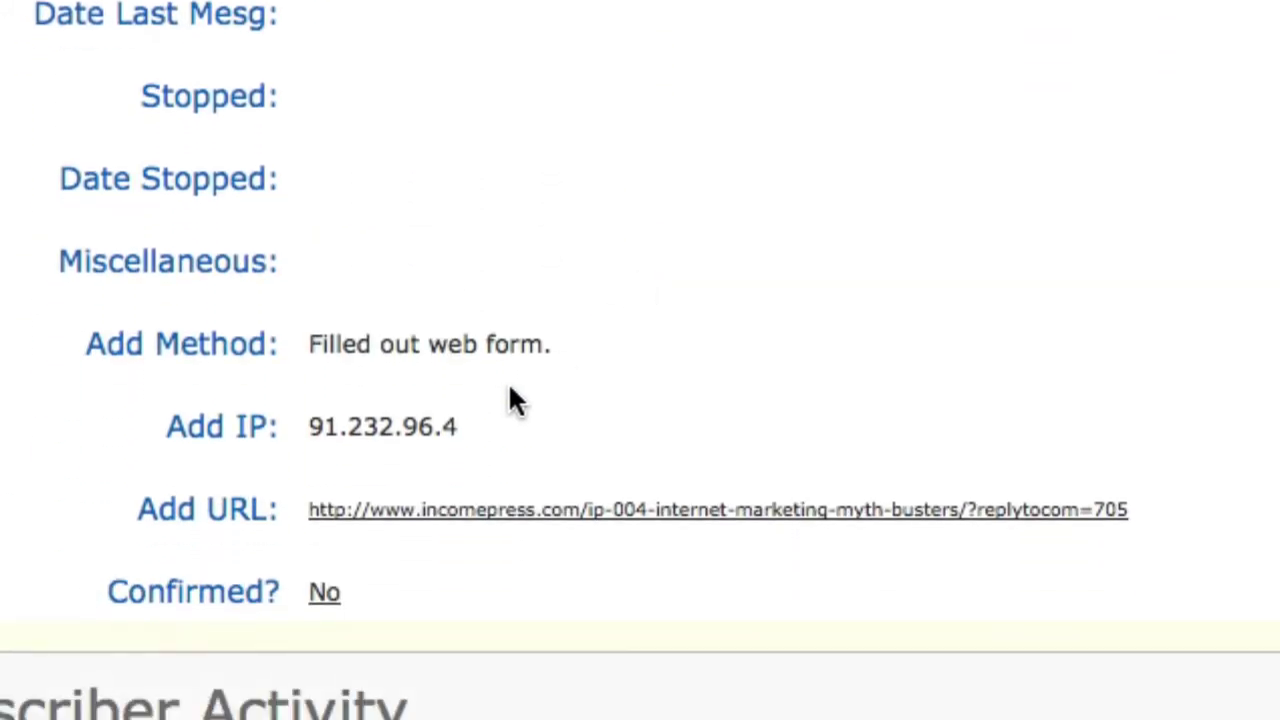
{"action": "left_click_drag", "start_coordinate": [465, 423], "coordinate": [306, 424]}
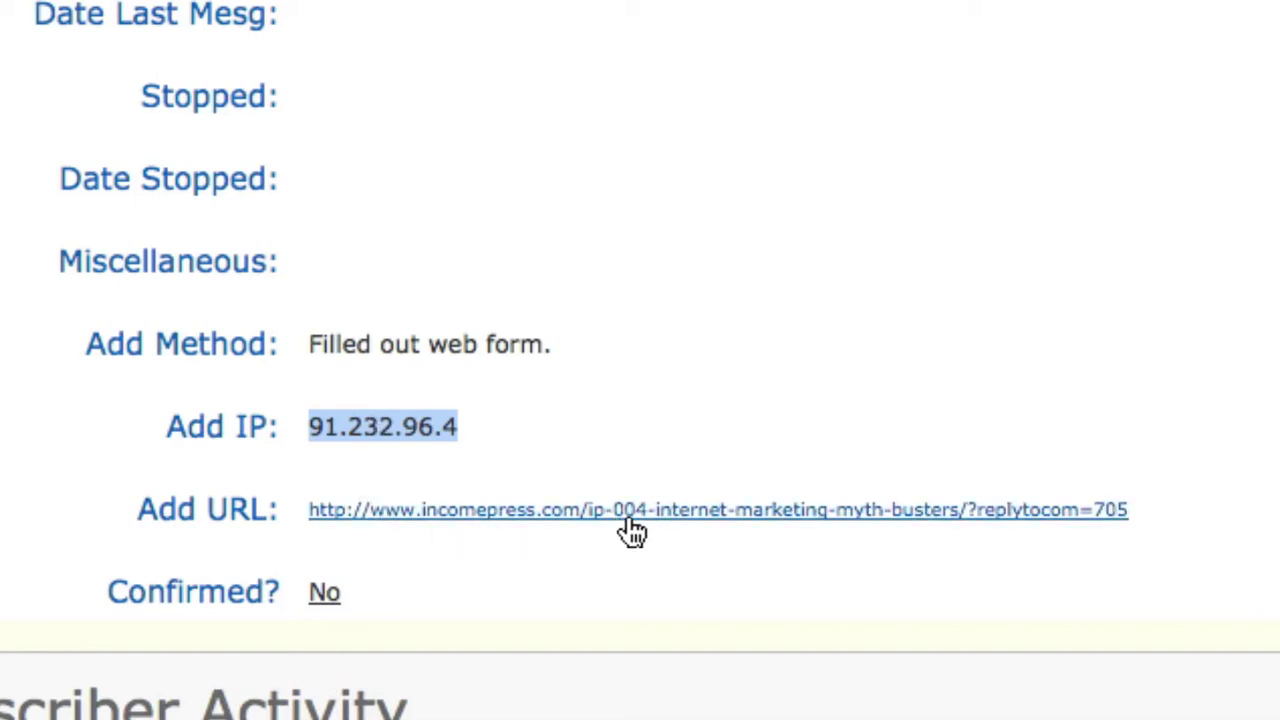
{"action": "scroll", "coordinate": [452, 466], "scroll_direction": "down", "scroll_amount": 4}
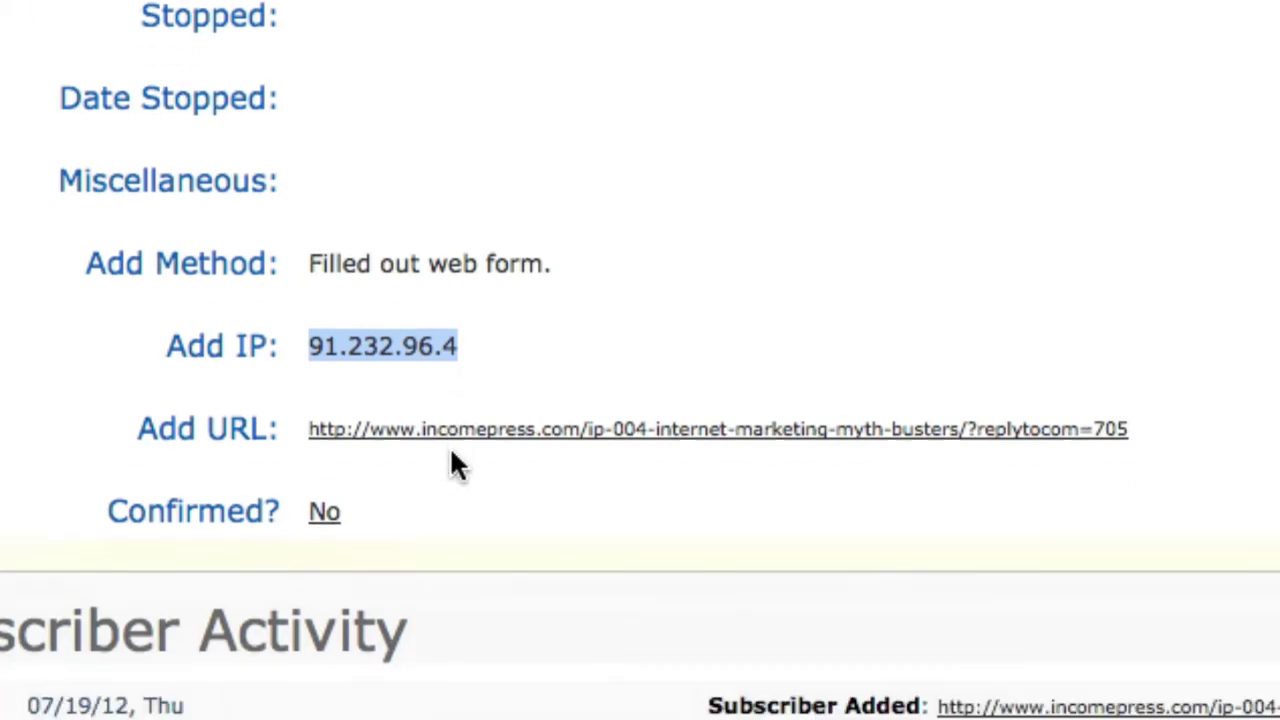
{"action": "scroll", "coordinate": [452, 466], "scroll_direction": "down", "scroll_amount": 6}
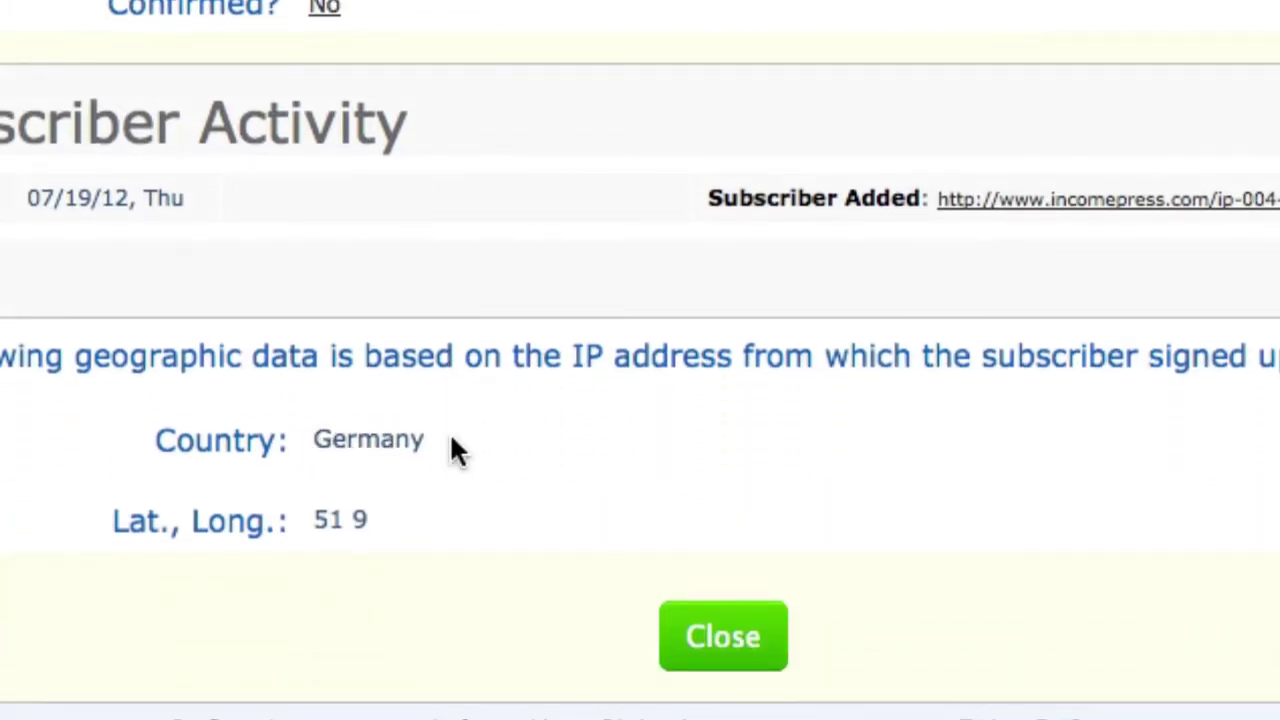
Step: Compare the geographic data and Add IP of the two opened subscriber records
{"action": "scroll", "coordinate": [450, 448], "scroll_direction": "up", "scroll_amount": 5}
{"action": "scroll", "coordinate": [450, 440], "scroll_direction": "up", "scroll_amount": 20}
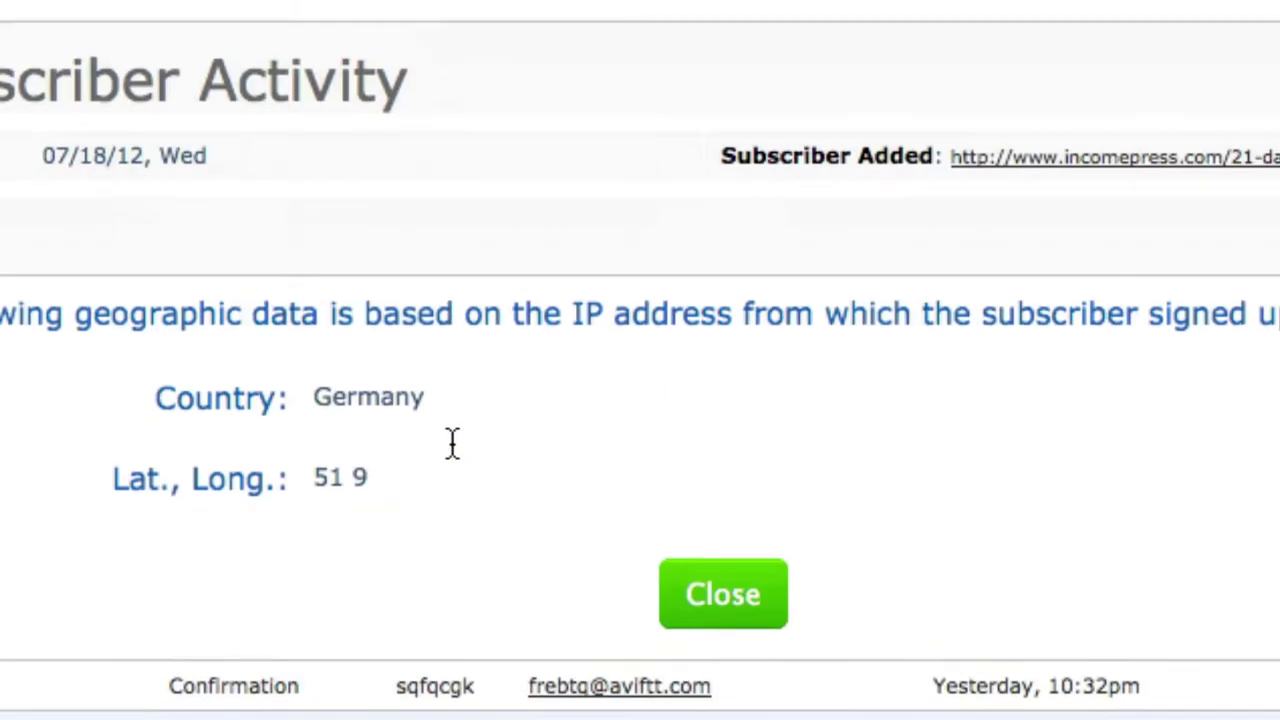
{"action": "scroll", "coordinate": [451, 449], "scroll_direction": "down", "scroll_amount": 1}
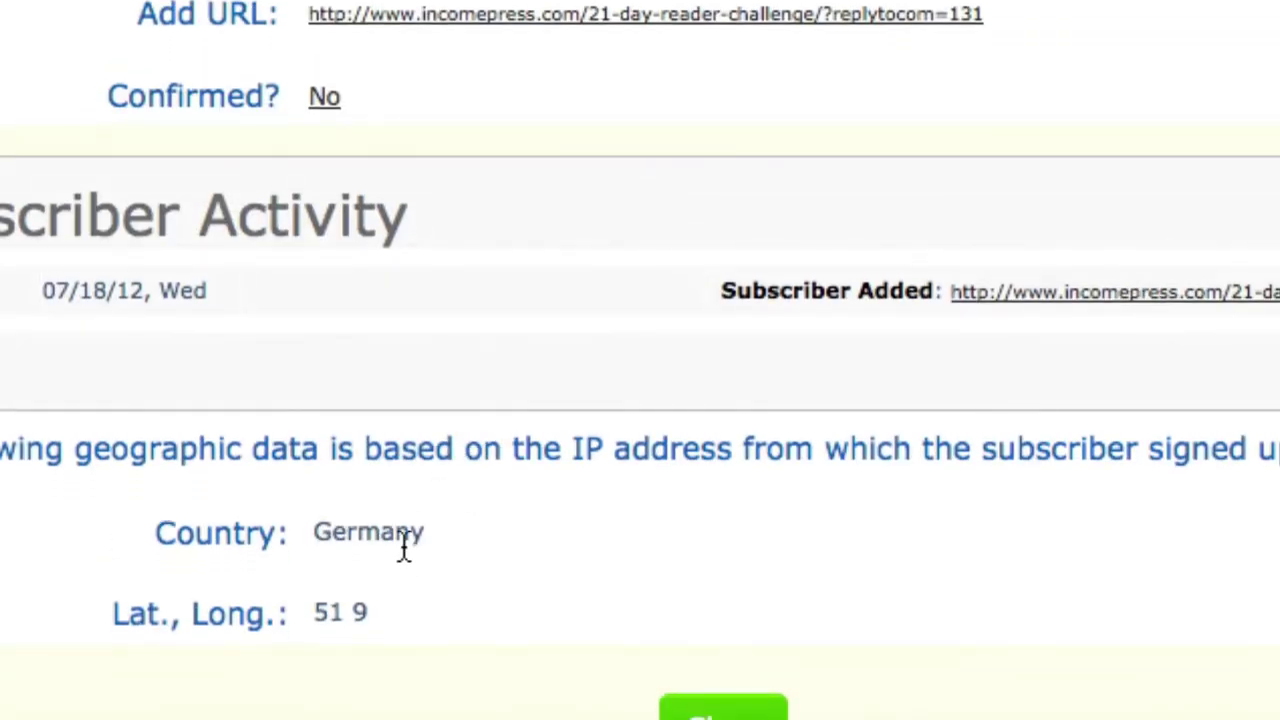
{"action": "scroll", "coordinate": [403, 543], "scroll_direction": "down", "scroll_amount": 1}
{"action": "scroll", "coordinate": [306, 528], "scroll_direction": "down", "scroll_amount": 1}
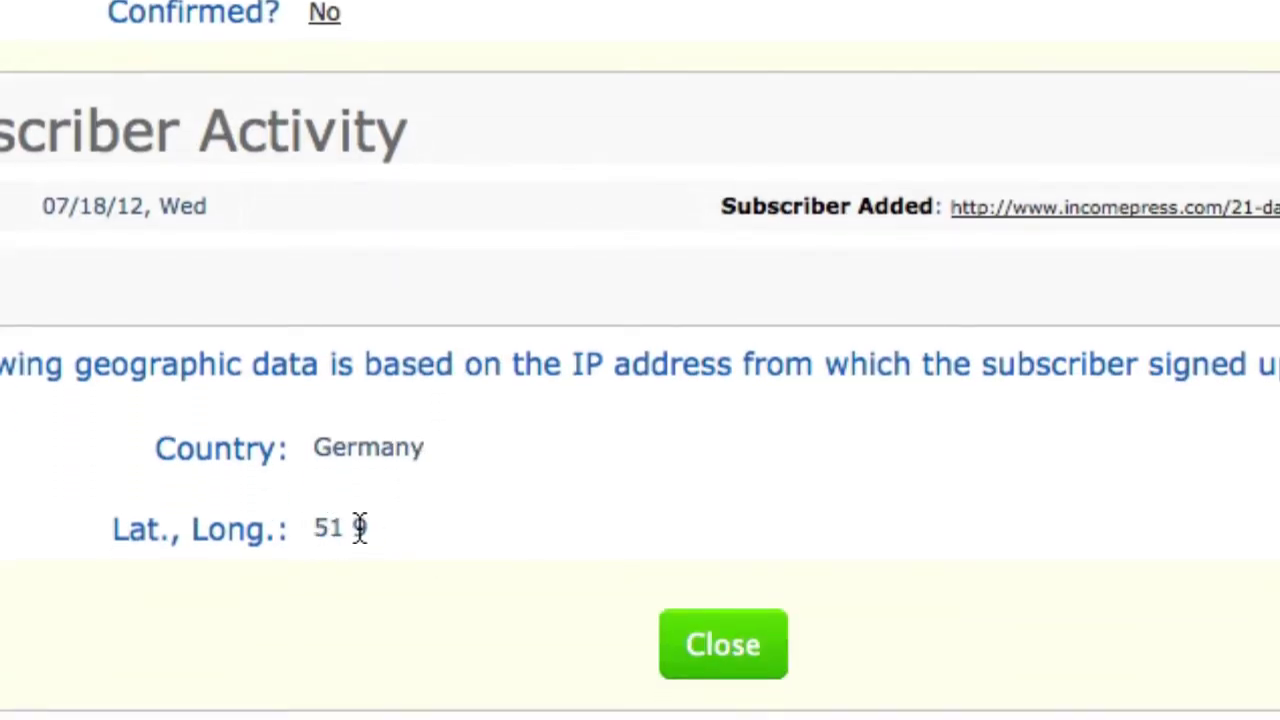
{"action": "scroll", "coordinate": [418, 540], "scroll_direction": "down", "scroll_amount": 1}
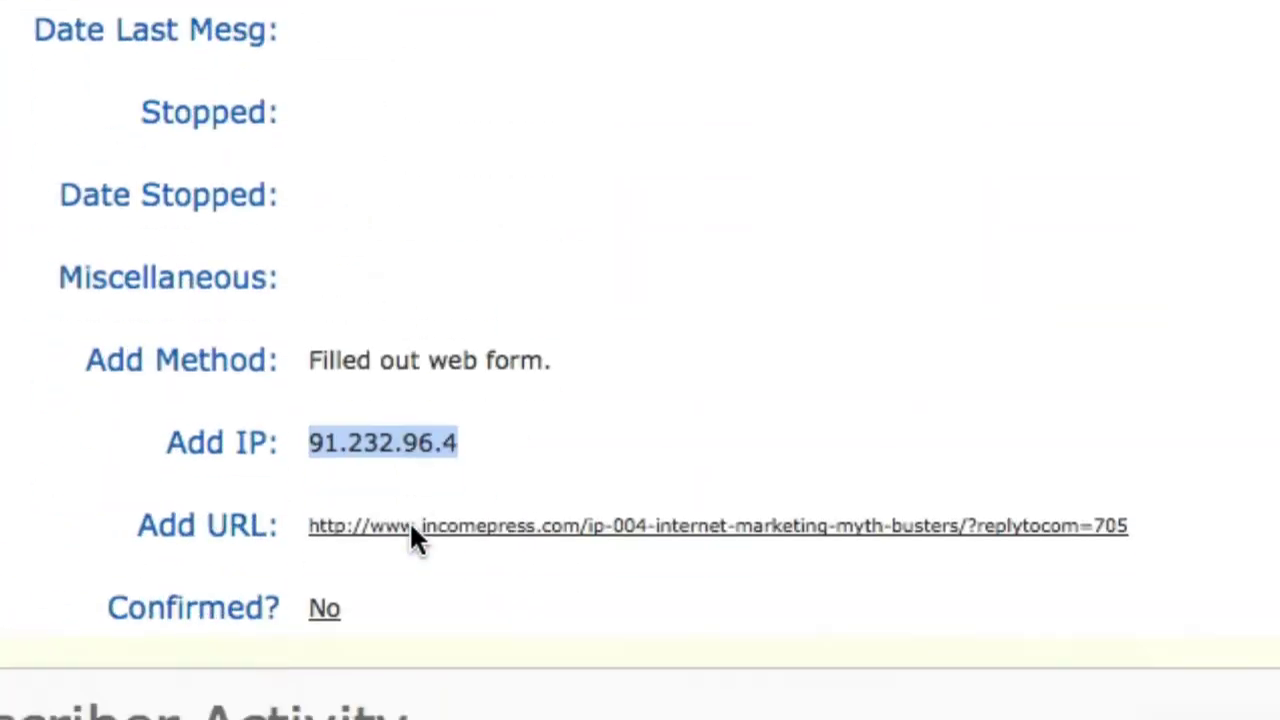
{"action": "scroll", "coordinate": [411, 533], "scroll_direction": "down", "scroll_amount": 10}
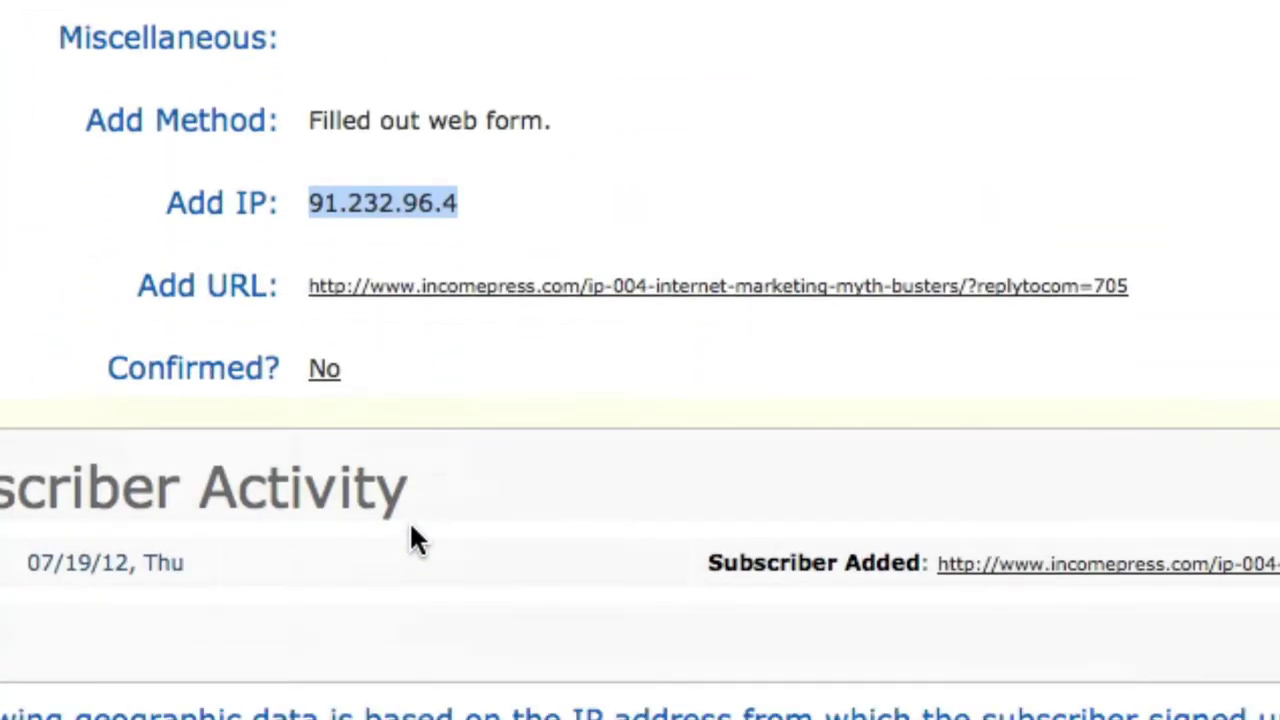
Step: Open the details of the subscriber added today at 8:10pm and copy the Add IP address
{"action": "scroll", "coordinate": [634, 386], "scroll_direction": "down", "scroll_amount": 15}
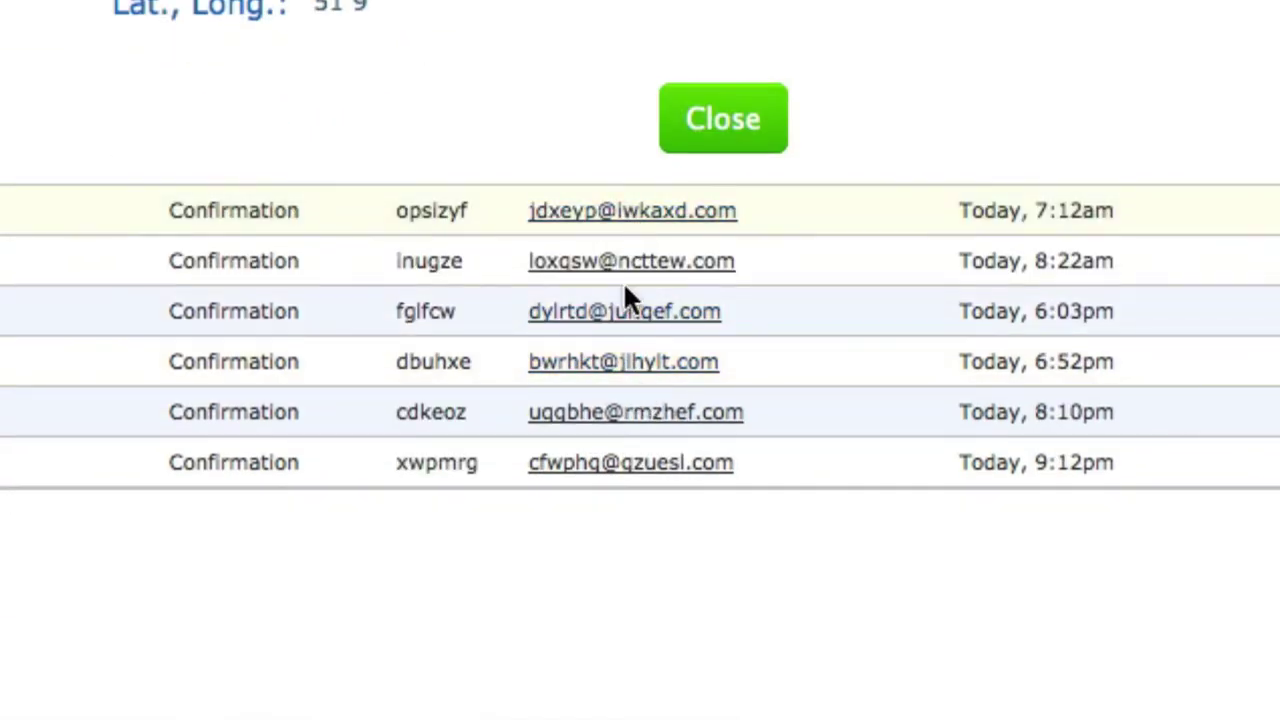
{"action": "right_click", "coordinate": [650, 430]}
{"action": "left_click", "coordinate": [624, 432]}
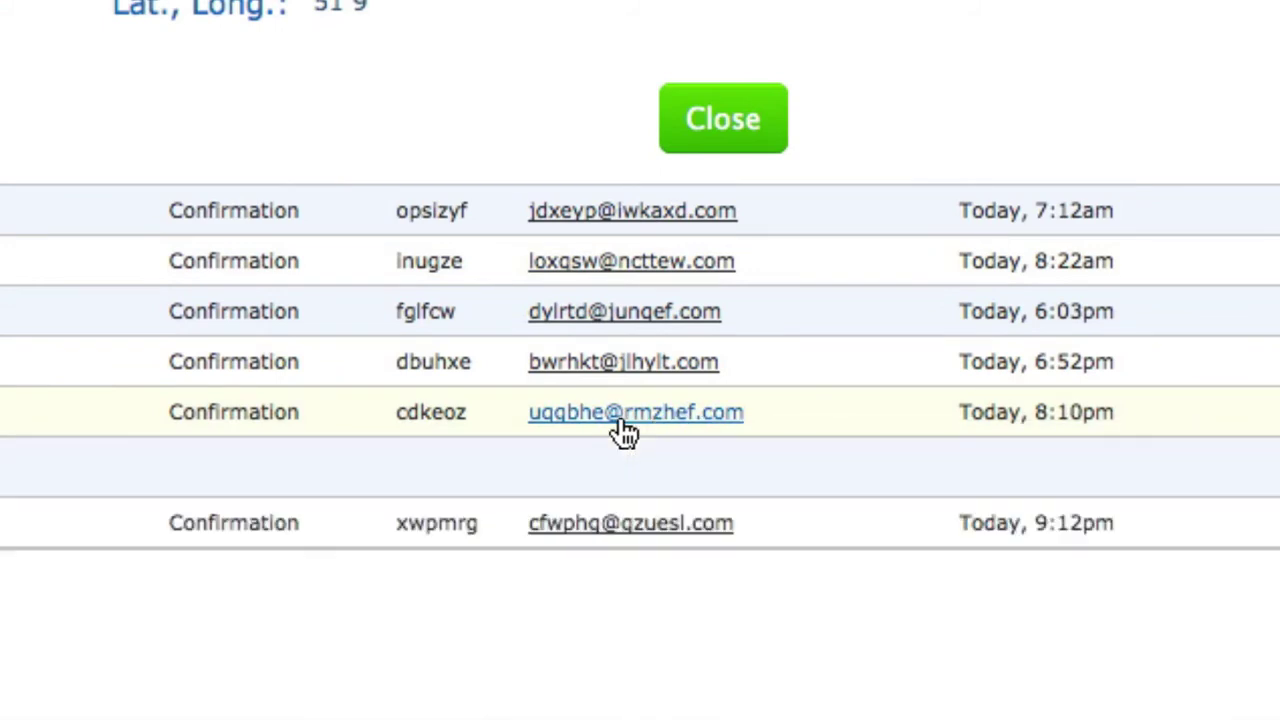
{"action": "scroll", "coordinate": [626, 428], "scroll_direction": "down", "scroll_amount": 1}
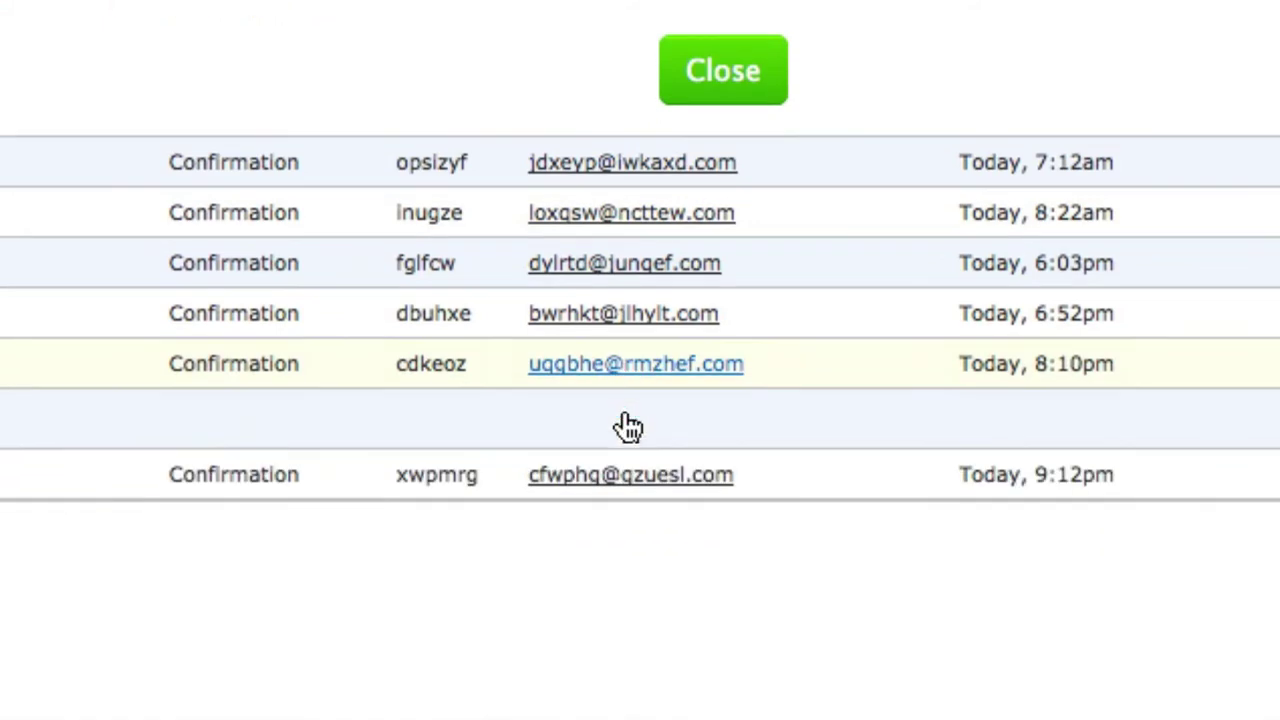
{"action": "scroll", "coordinate": [622, 425], "scroll_direction": "down", "scroll_amount": 15}
{"action": "scroll", "coordinate": [622, 412], "scroll_direction": "down", "scroll_amount": 3}
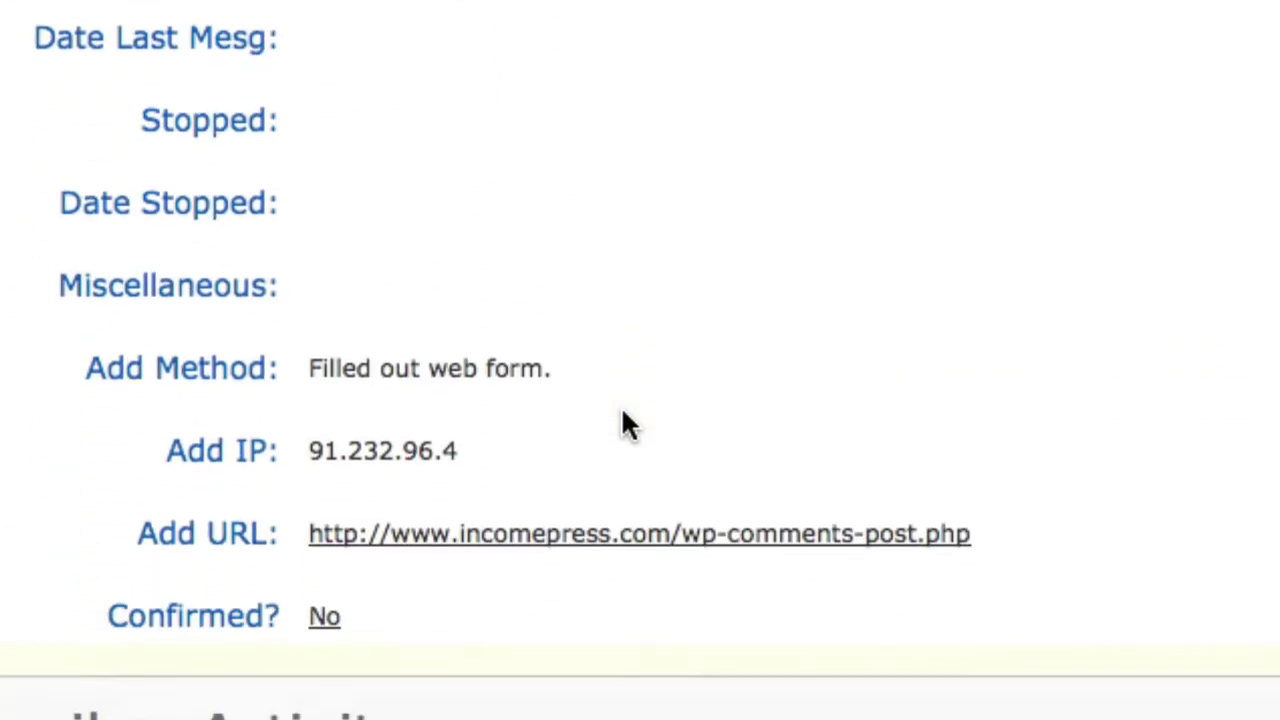
{"action": "left_click_drag", "start_coordinate": [467, 343], "coordinate": [296, 350]}
{"action": "key", "text": "ctrl+c"}
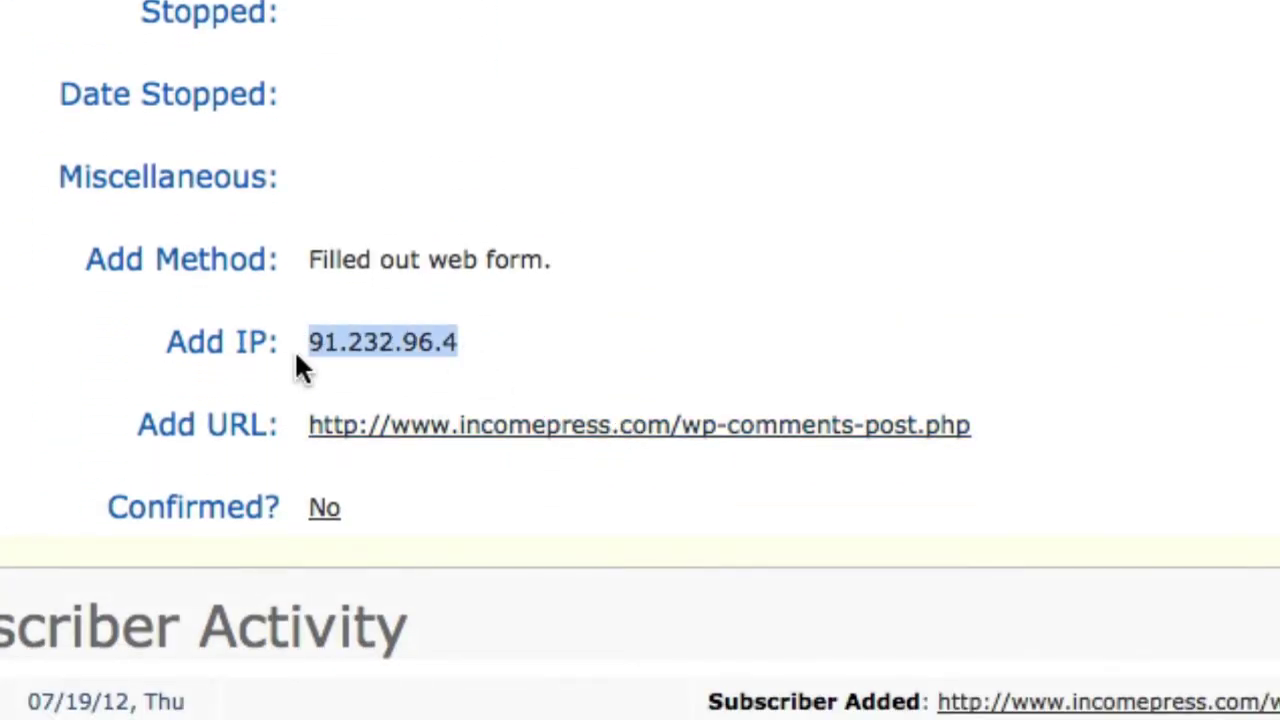
{"action": "scroll", "coordinate": [423, 354], "scroll_direction": "down", "scroll_amount": 1}
{"action": "scroll", "coordinate": [423, 351], "scroll_direction": "up", "scroll_amount": 1}
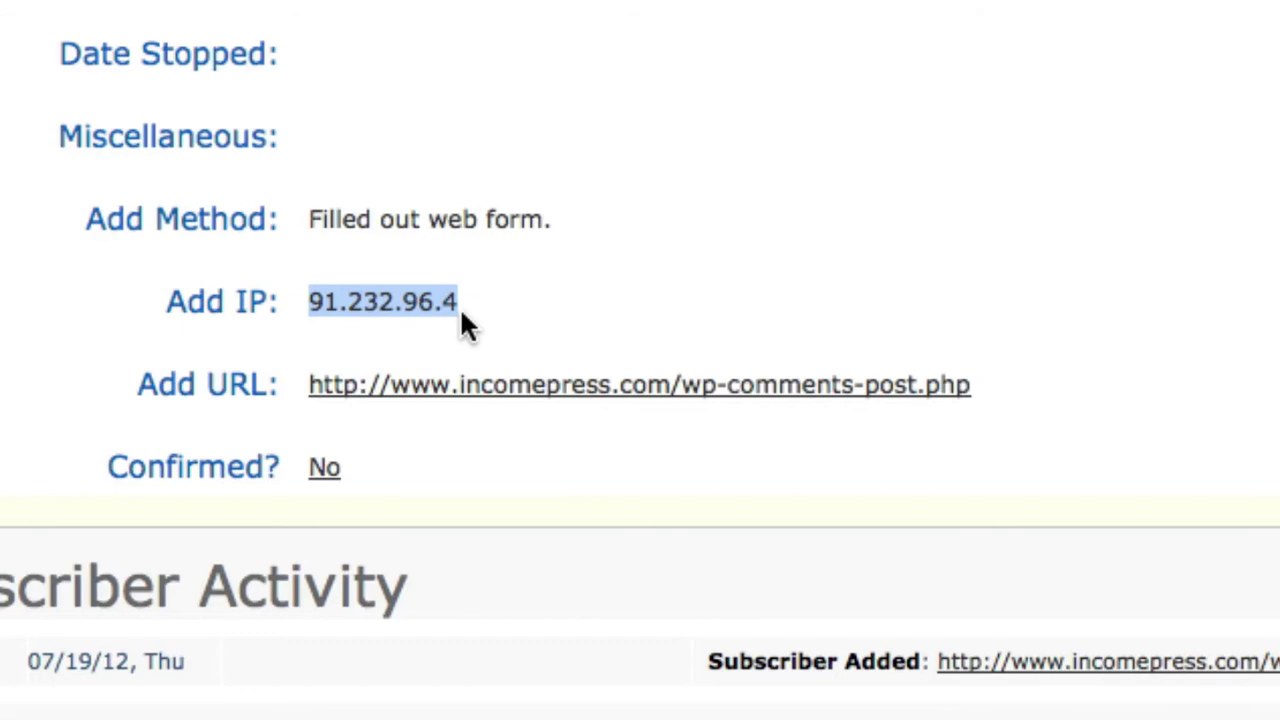
{"action": "scroll", "coordinate": [460, 307], "scroll_direction": "up", "scroll_amount": 4}
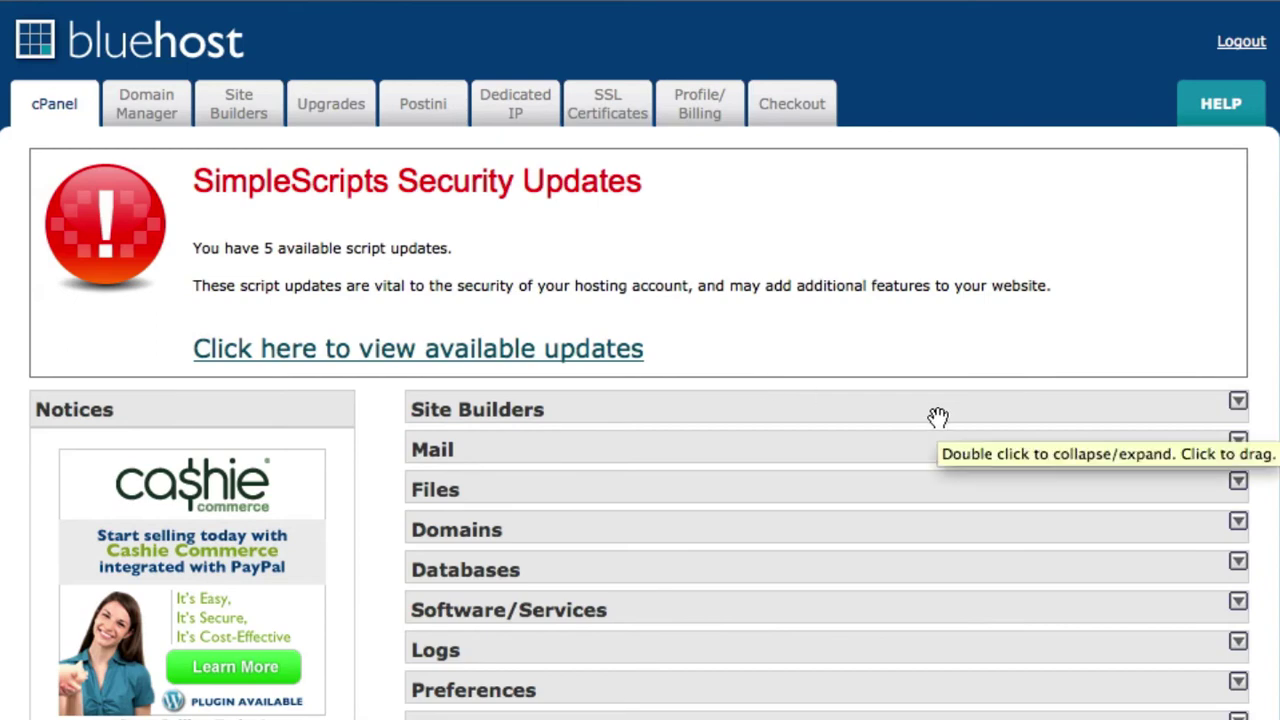
Step: In the Bluehost cPanel, expand the Security section and open the IP Deny Manager
{"action": "scroll", "coordinate": [933, 417], "scroll_direction": "down", "scroll_amount": 3}
{"action": "scroll", "coordinate": [872, 474], "scroll_direction": "up", "scroll_amount": 3}
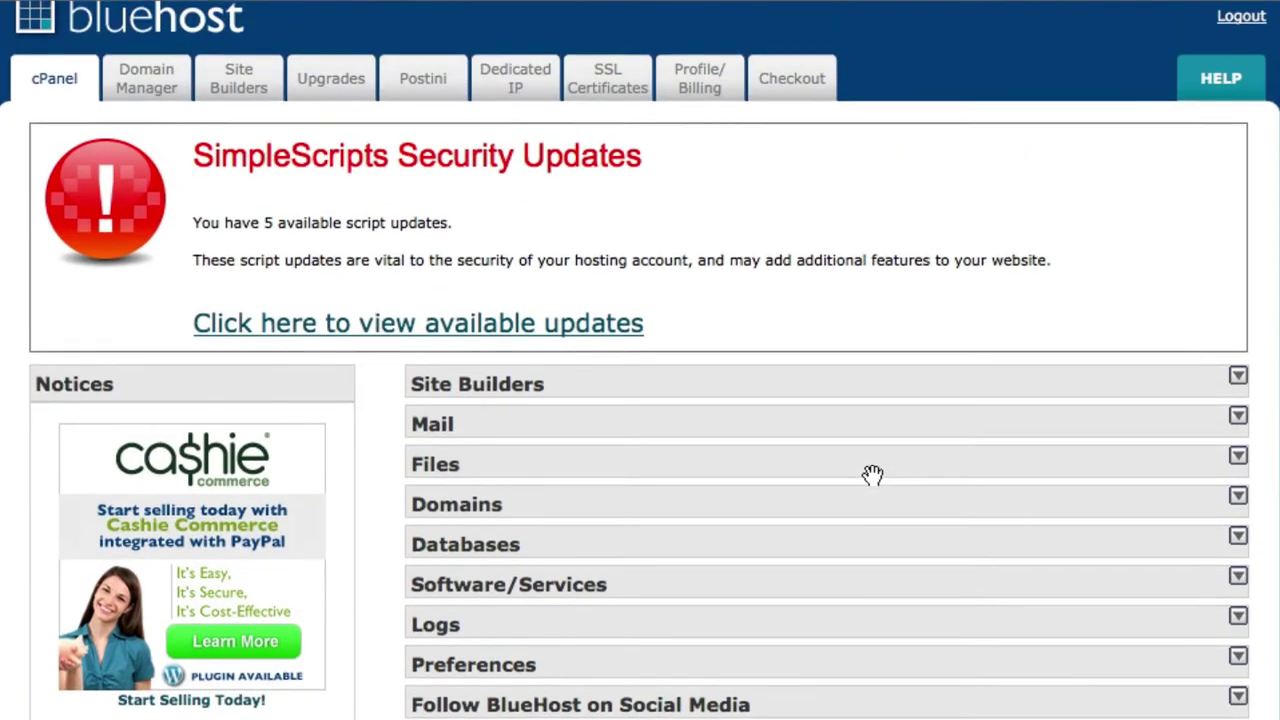
{"action": "scroll", "coordinate": [871, 477], "scroll_direction": "down", "scroll_amount": 2}
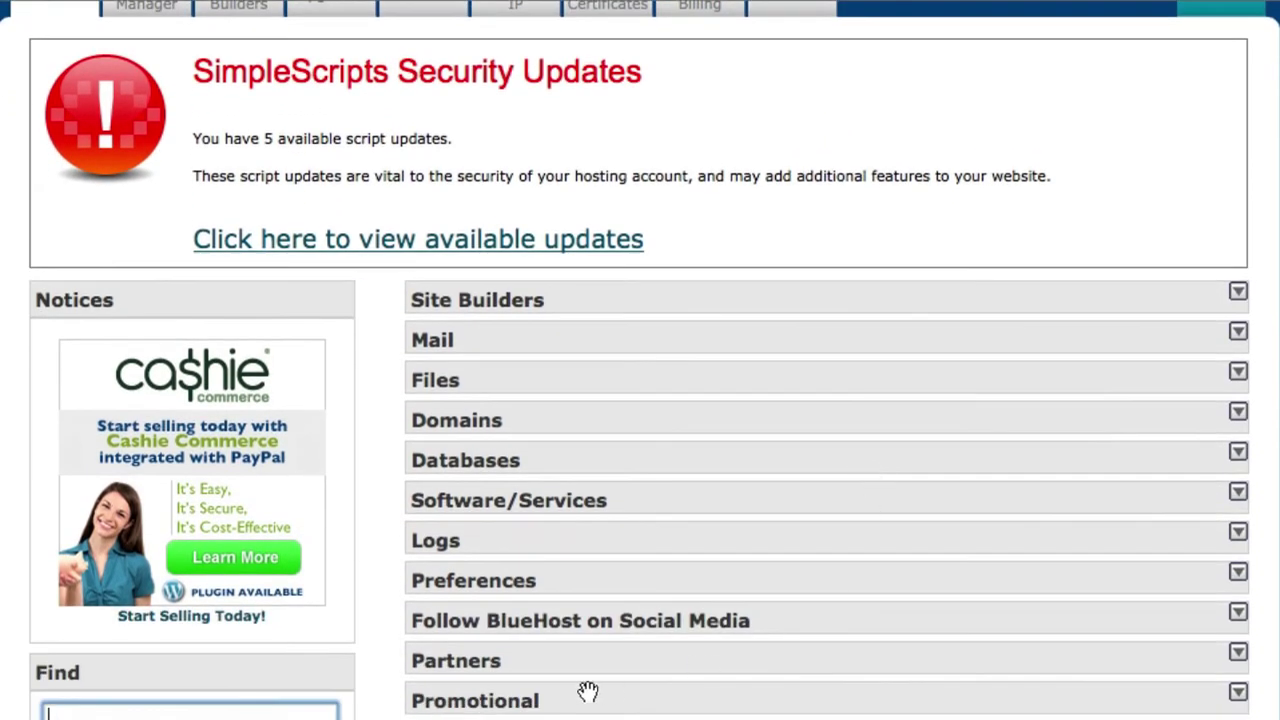
{"action": "scroll", "coordinate": [566, 683], "scroll_direction": "down", "scroll_amount": 4}
{"action": "scroll", "coordinate": [555, 601], "scroll_direction": "down", "scroll_amount": 2}
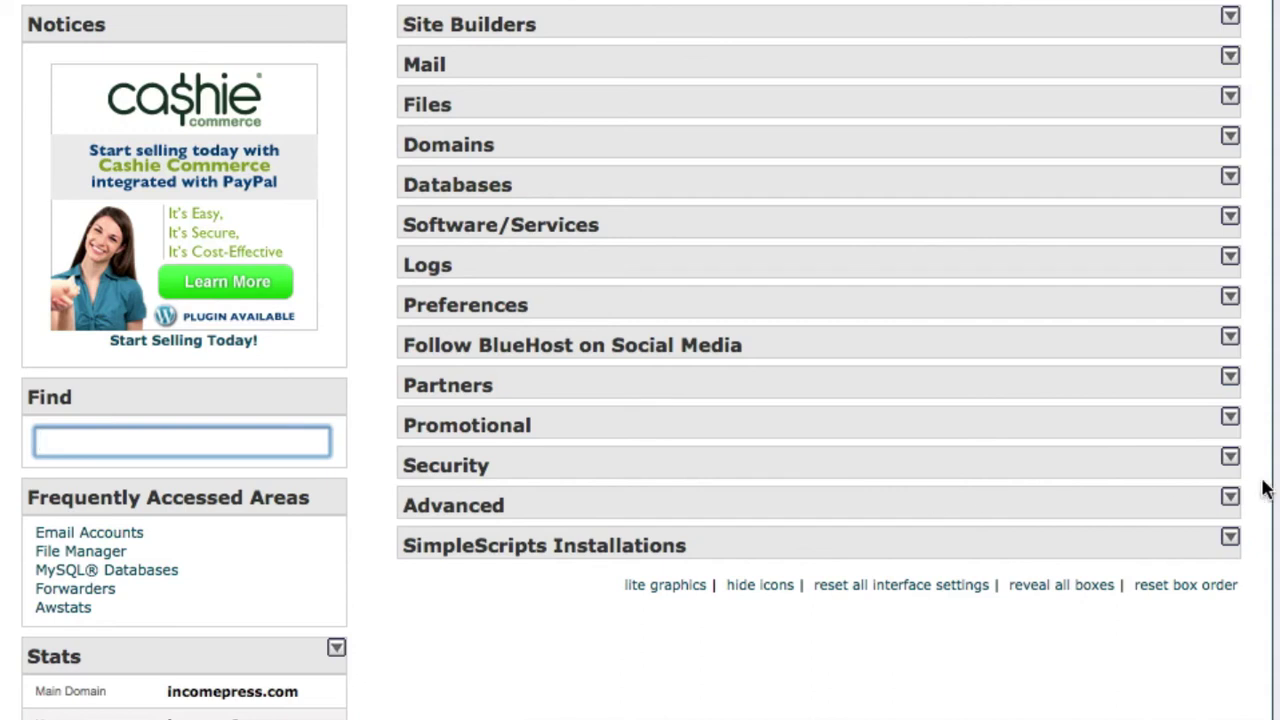
{"action": "left_click", "coordinate": [1230, 458]}
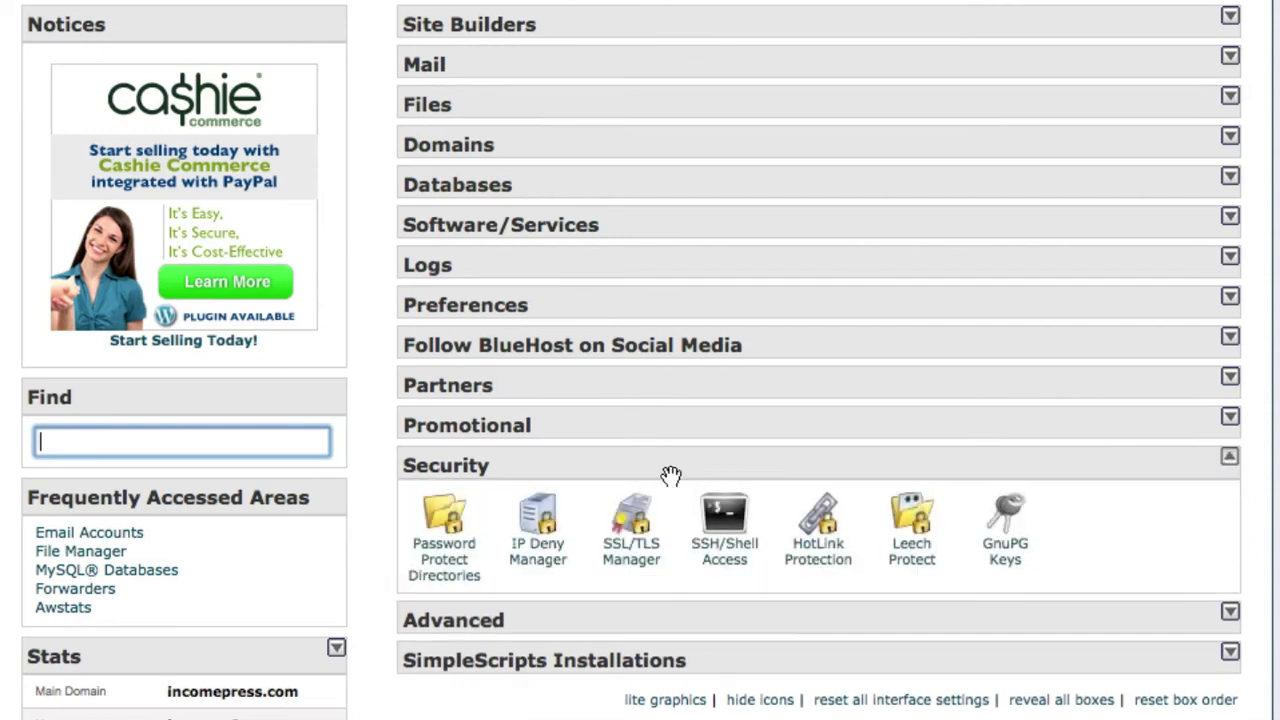
{"action": "left_click", "coordinate": [538, 557]}
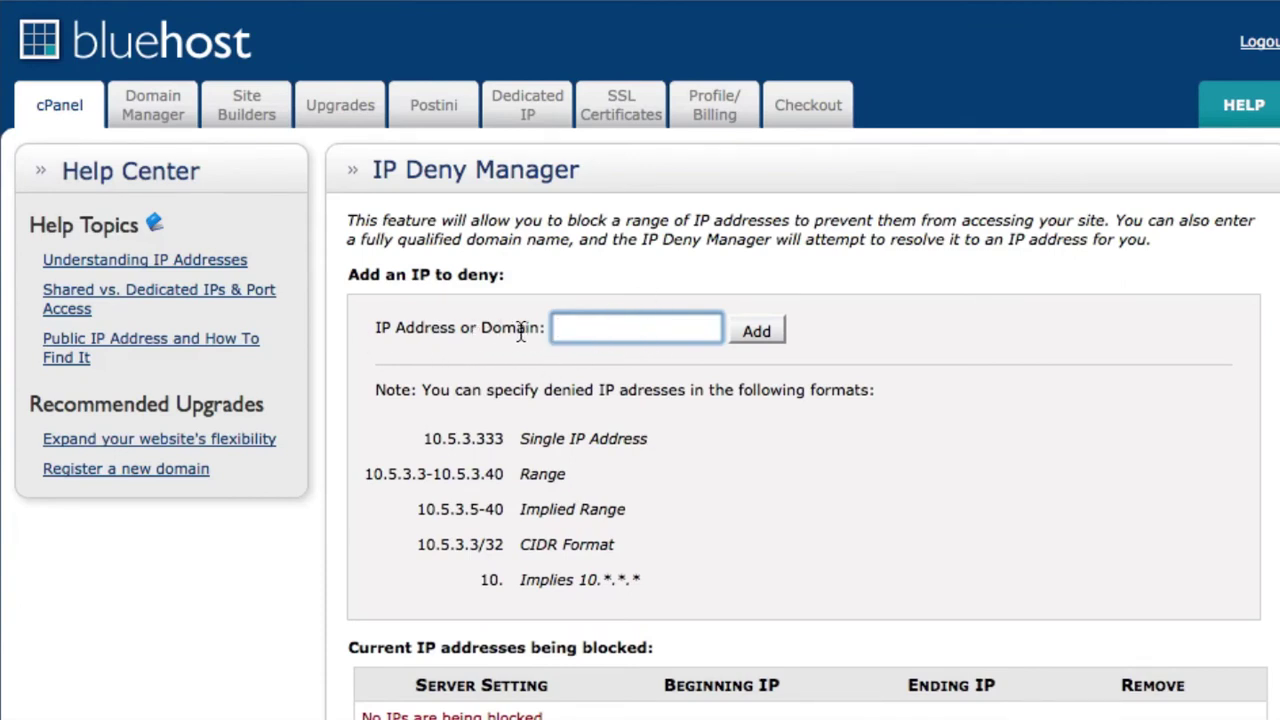
Step: Add the copied IP address 91.232.96.4 to the denied addresses and return to the list of blocked IPs
{"action": "right_click", "coordinate": [609, 339]}
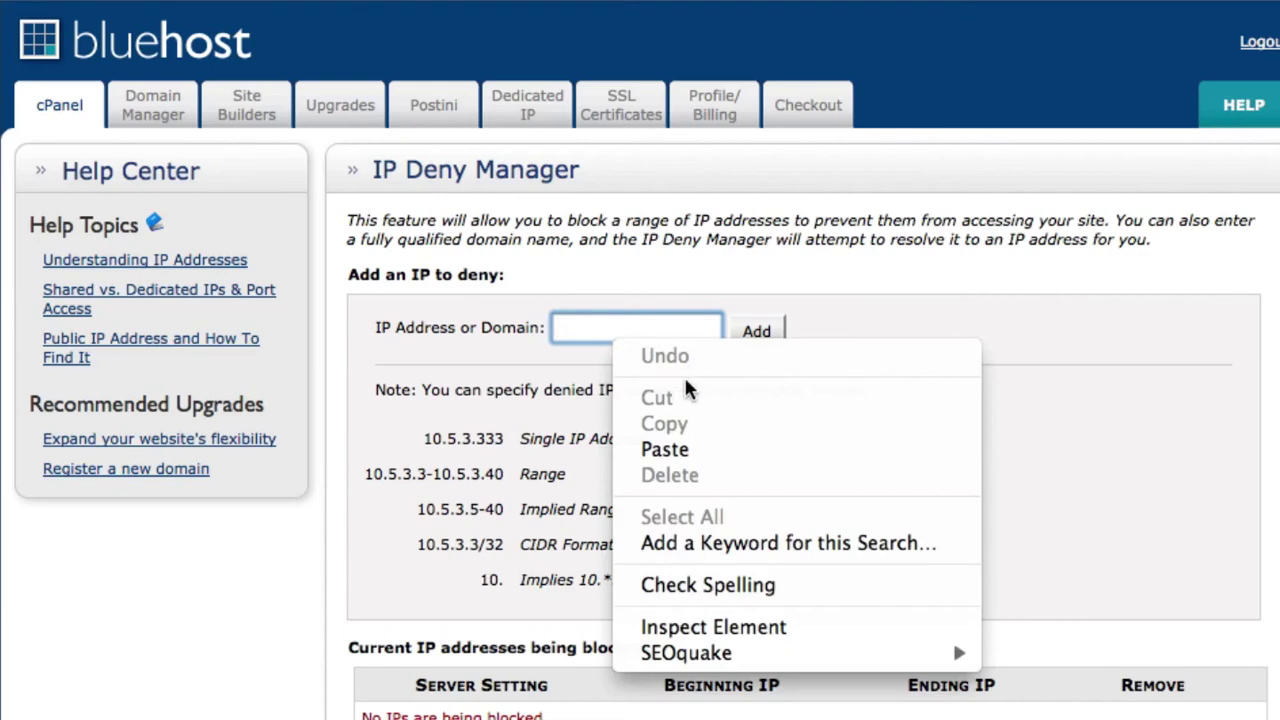
{"action": "left_click", "coordinate": [690, 450]}
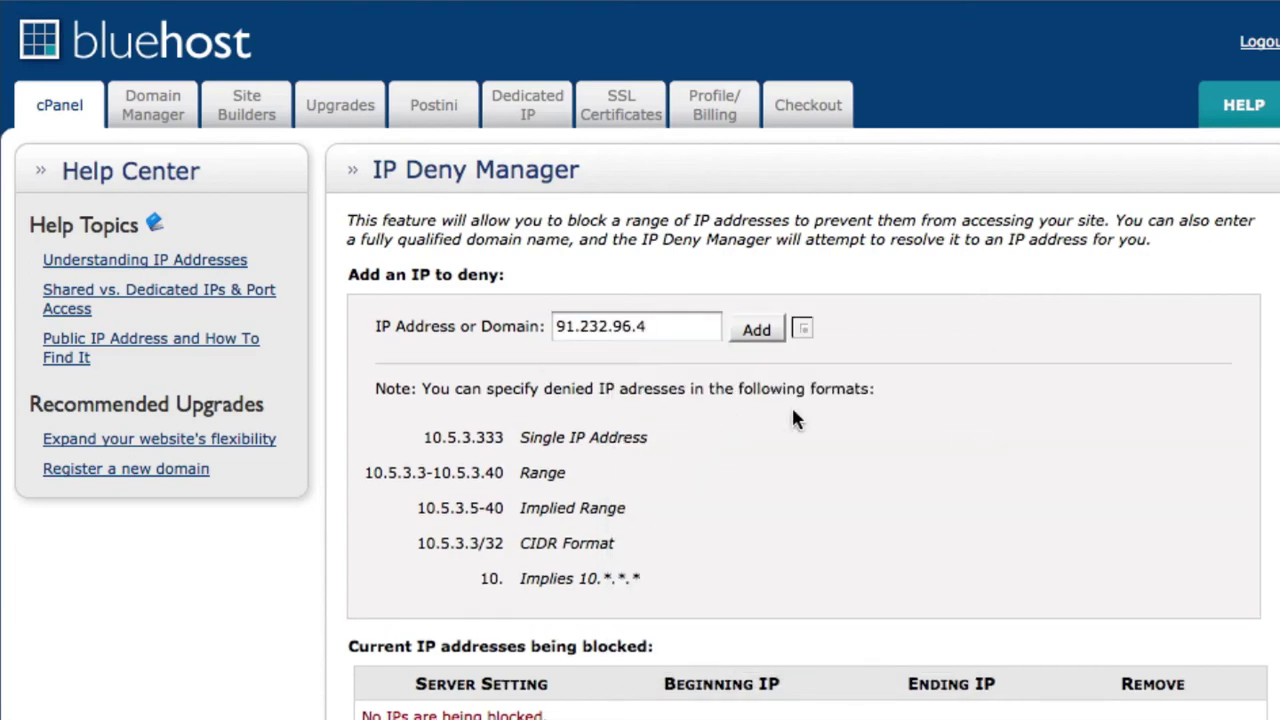
{"action": "left_click", "coordinate": [757, 331]}
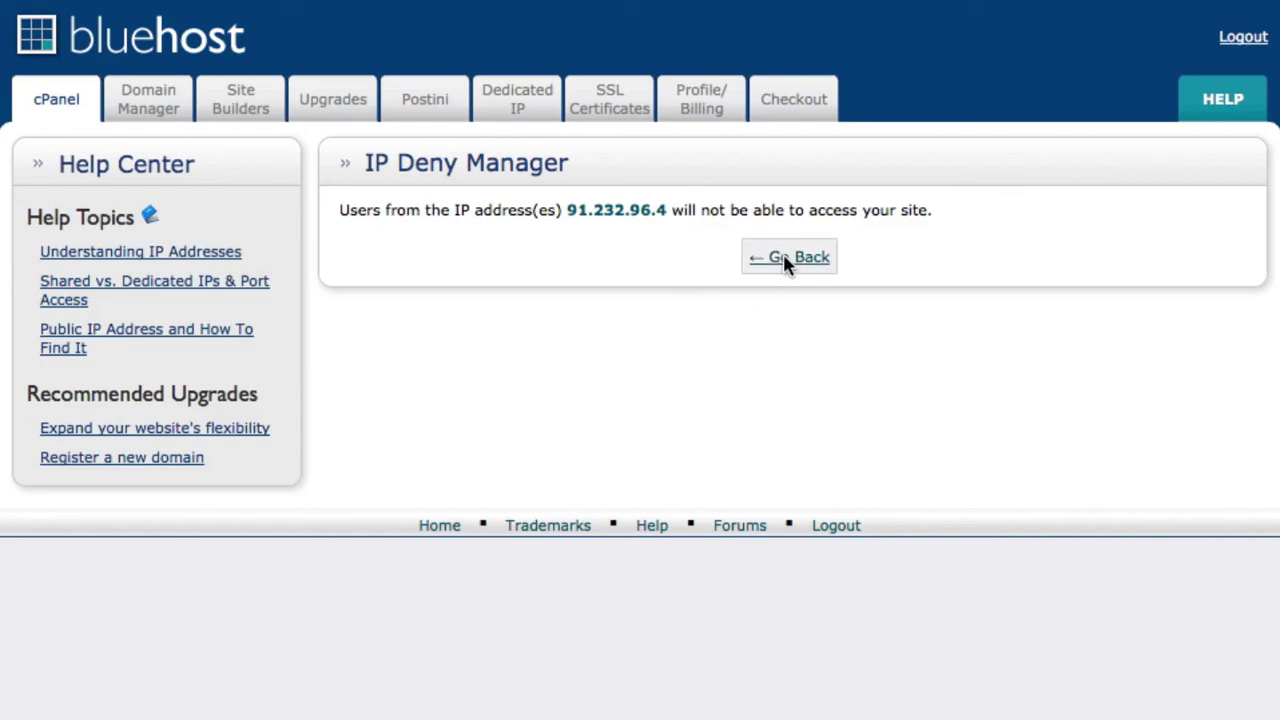
{"action": "left_click", "coordinate": [785, 259]}
{"action": "scroll", "coordinate": [776, 480], "scroll_direction": "down", "scroll_amount": 1}
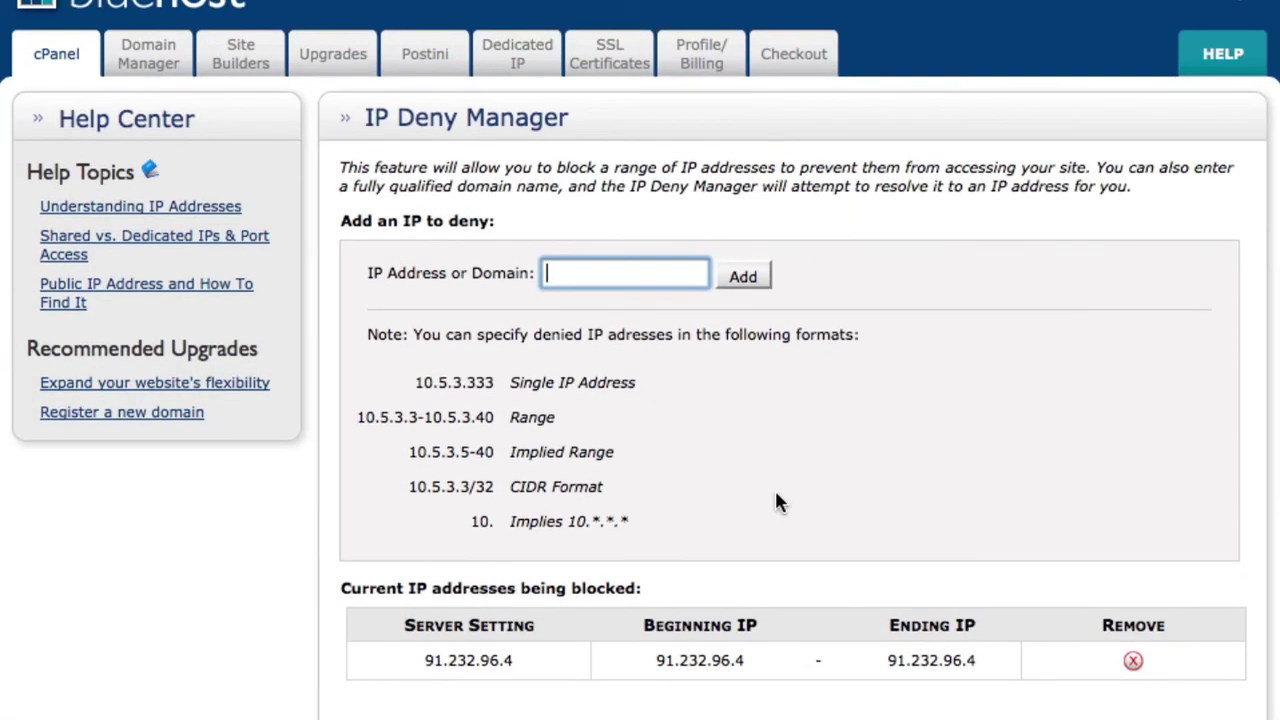